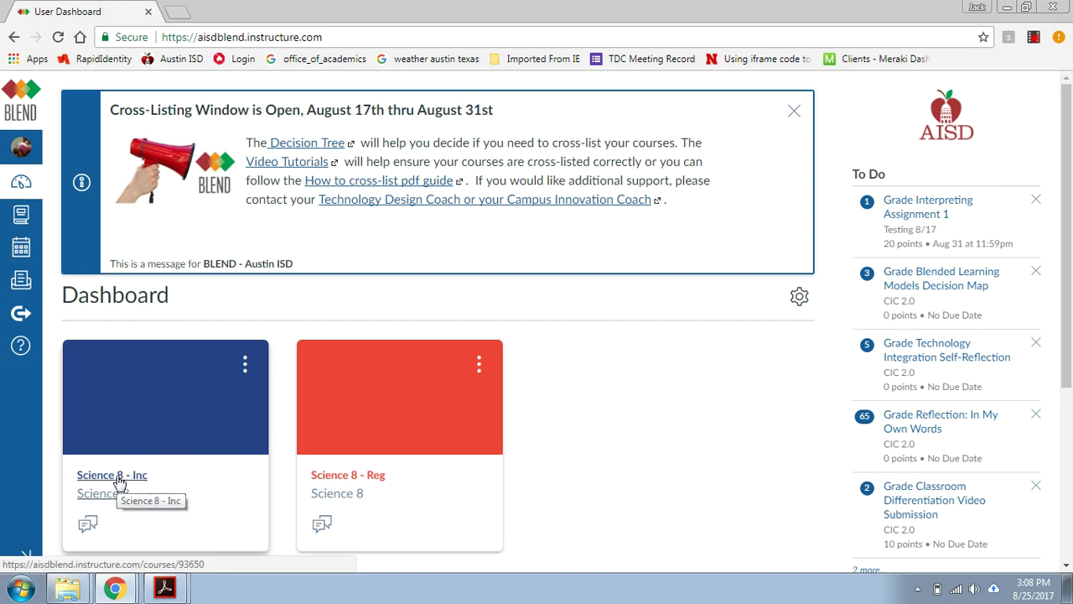
- Open the Science 8 - Inc course in a new browser tab
{"action": "right_click", "coordinate": [118, 477]}
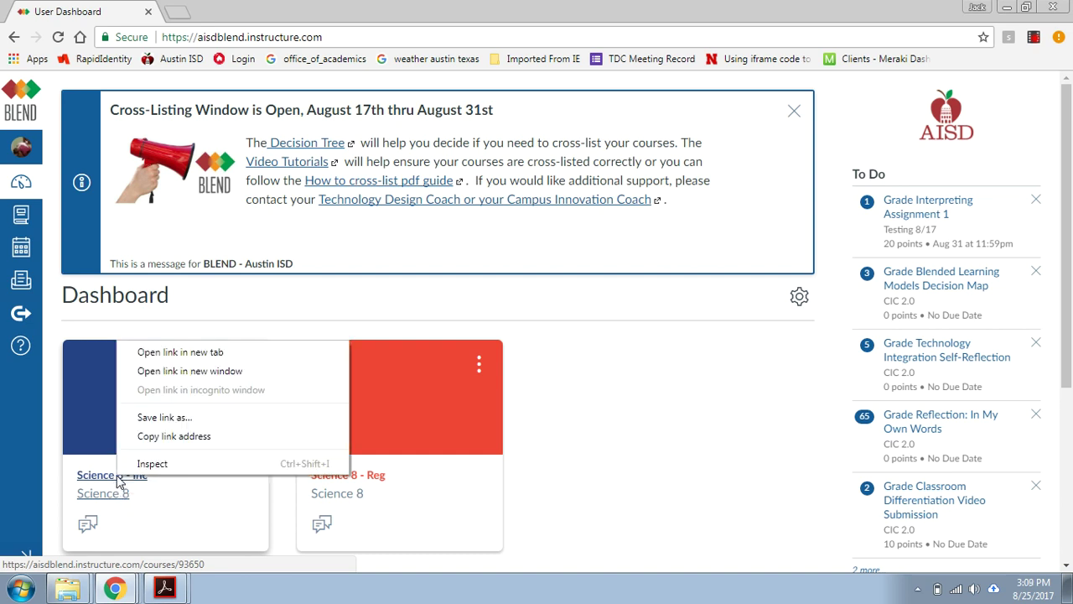
{"action": "left_click", "coordinate": [213, 353]}
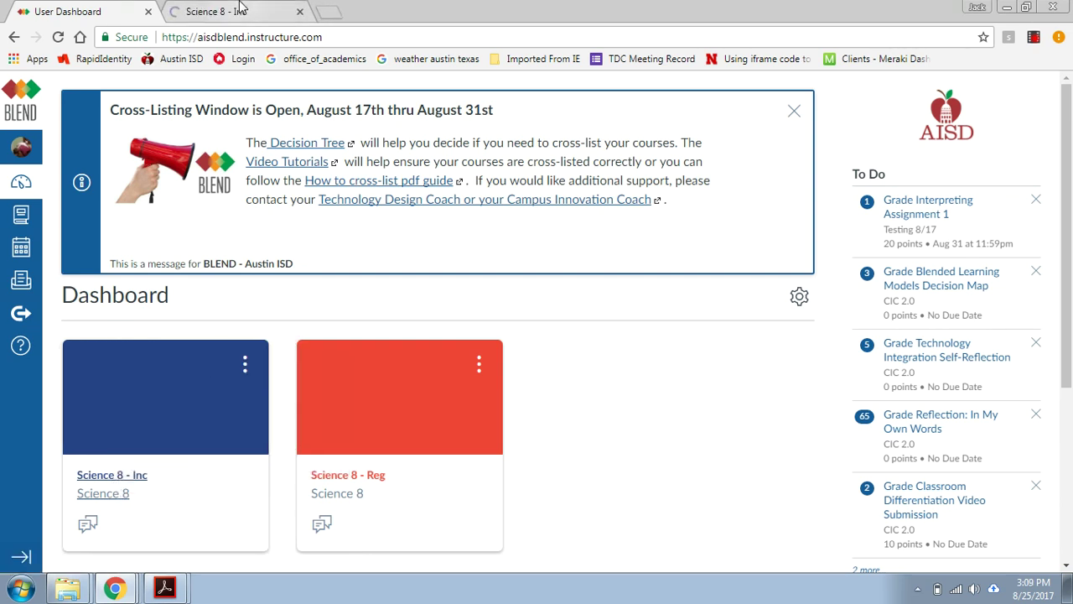
{"action": "left_click", "coordinate": [240, 9]}
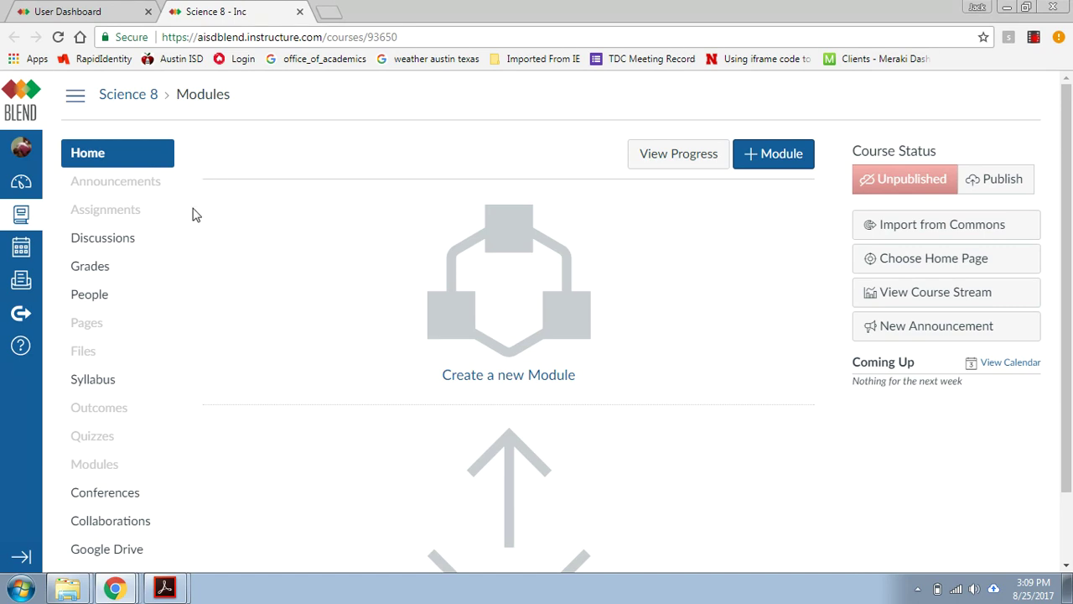
- Show the course's Sections settings, listing Inc - 03 and Inc - 04
{"action": "scroll", "coordinate": [193, 215], "scroll_direction": "down", "scroll_amount": 1}
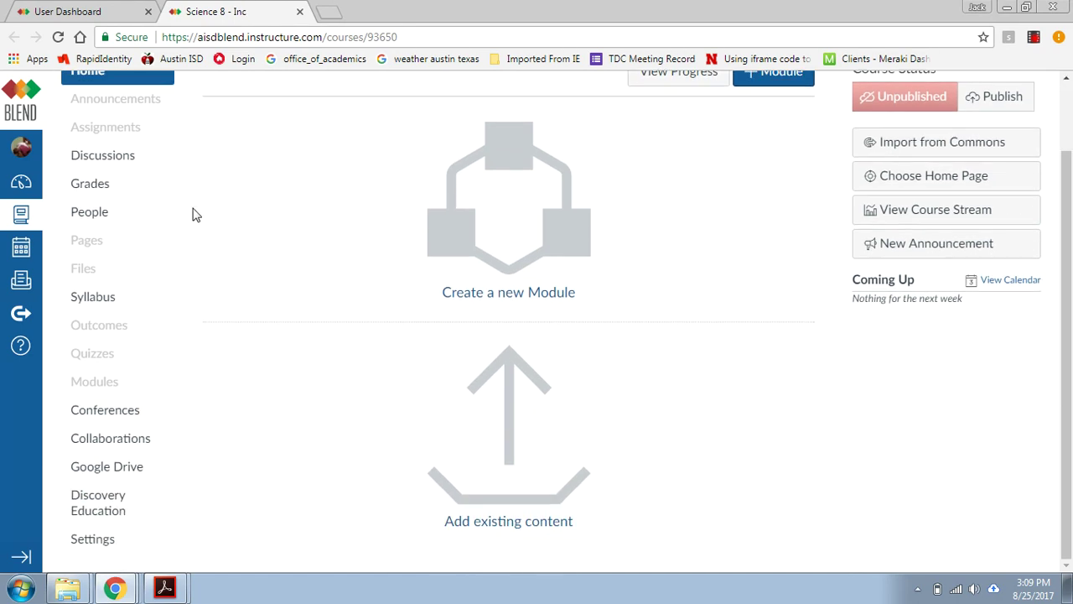
{"action": "left_click", "coordinate": [102, 539]}
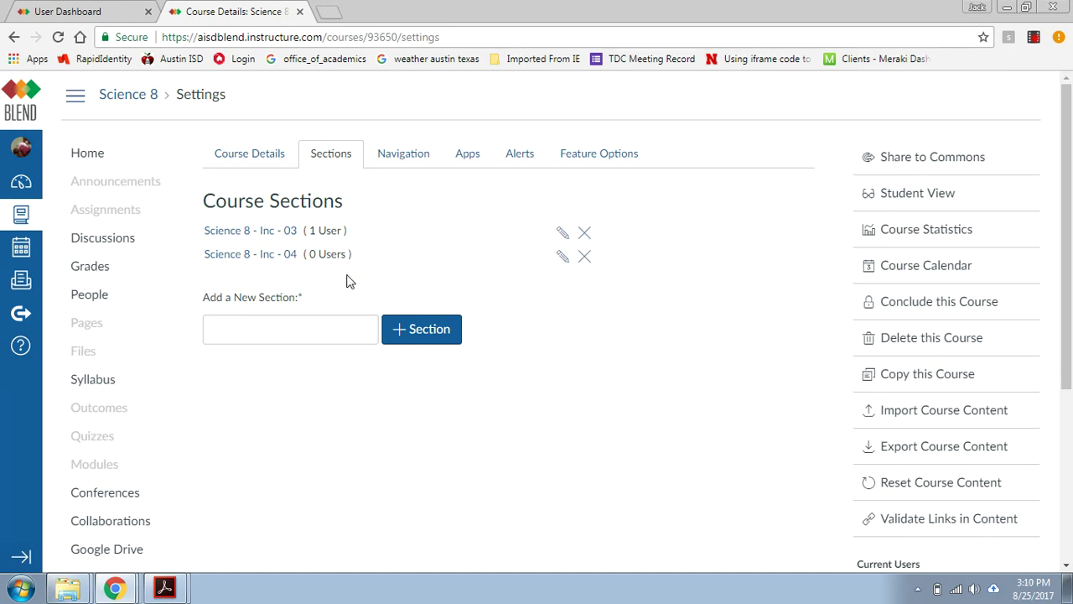
{"action": "left_click", "coordinate": [260, 328]}
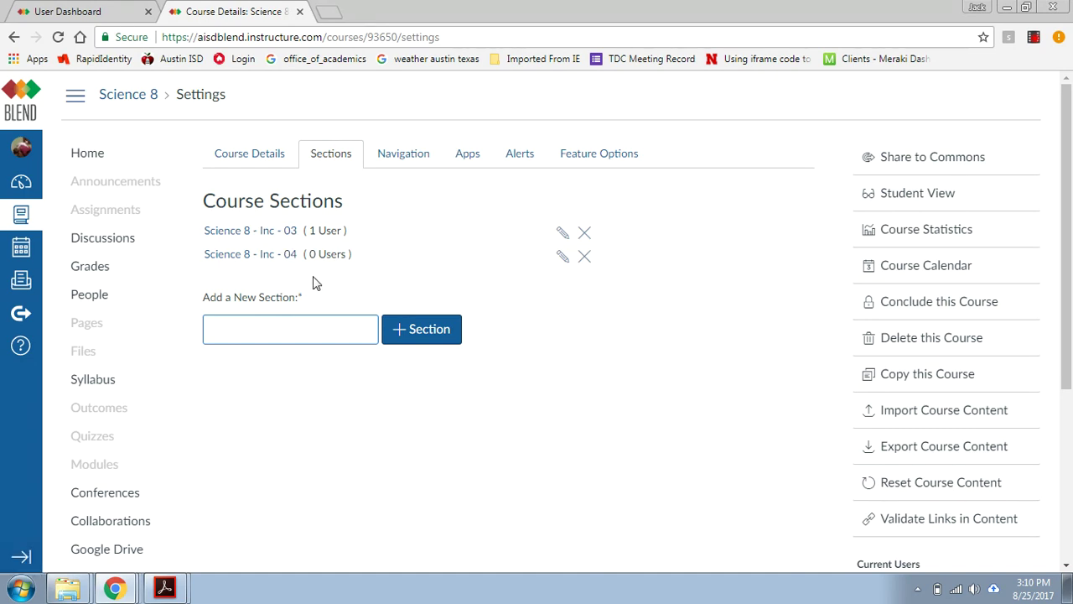
- Add a section named 'Anchor Section' to the course, accepting the autofilled name
{"action": "left_click", "coordinate": [224, 330]}
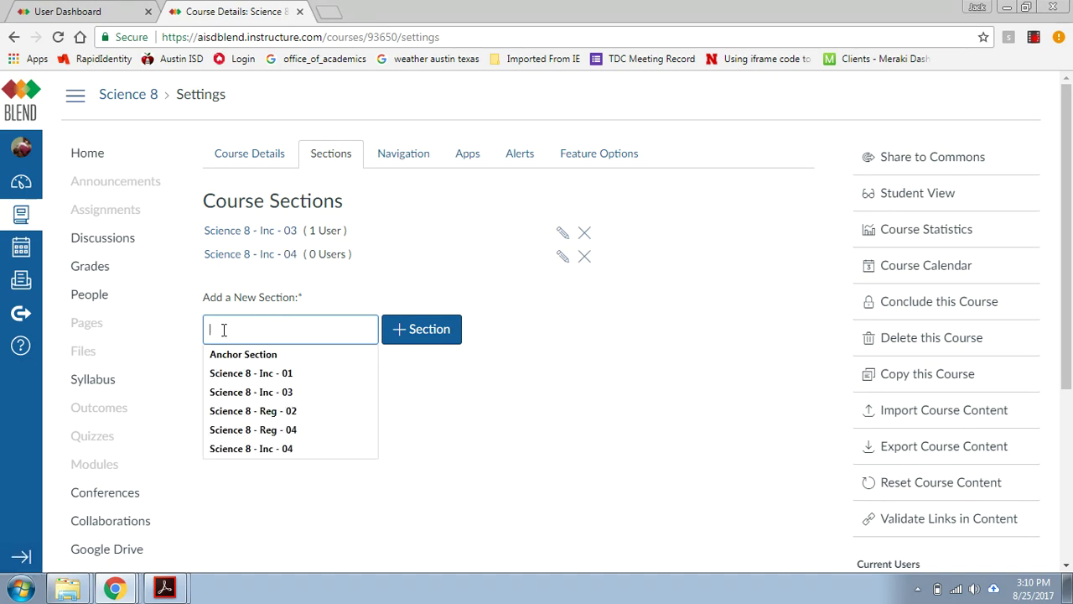
{"action": "type", "text": "Anchor Sec"}
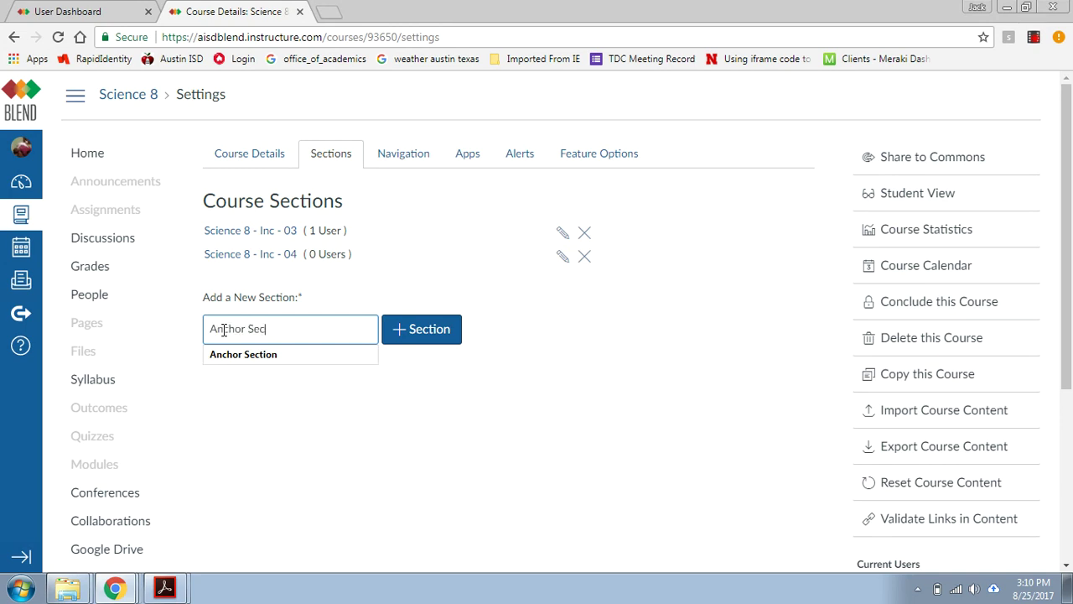
{"action": "key", "text": "Down"}
{"action": "key", "text": "Return"}
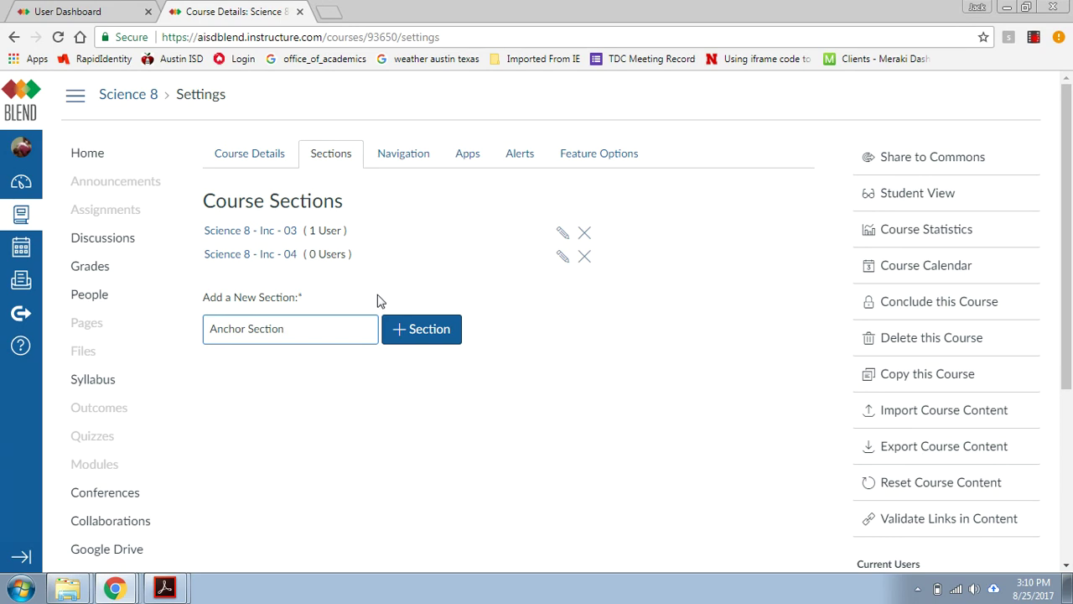
{"action": "left_click", "coordinate": [419, 329]}
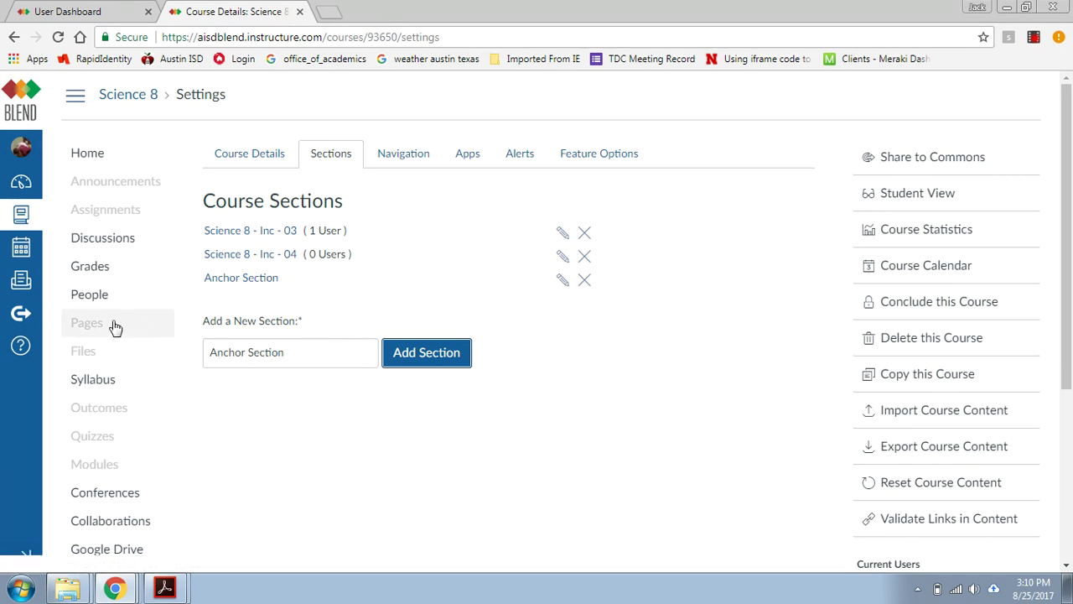
- Add Anchor Section to the teacher's enrolled sections alongside Science 8 - Inc - 03
{"action": "left_click", "coordinate": [97, 302]}
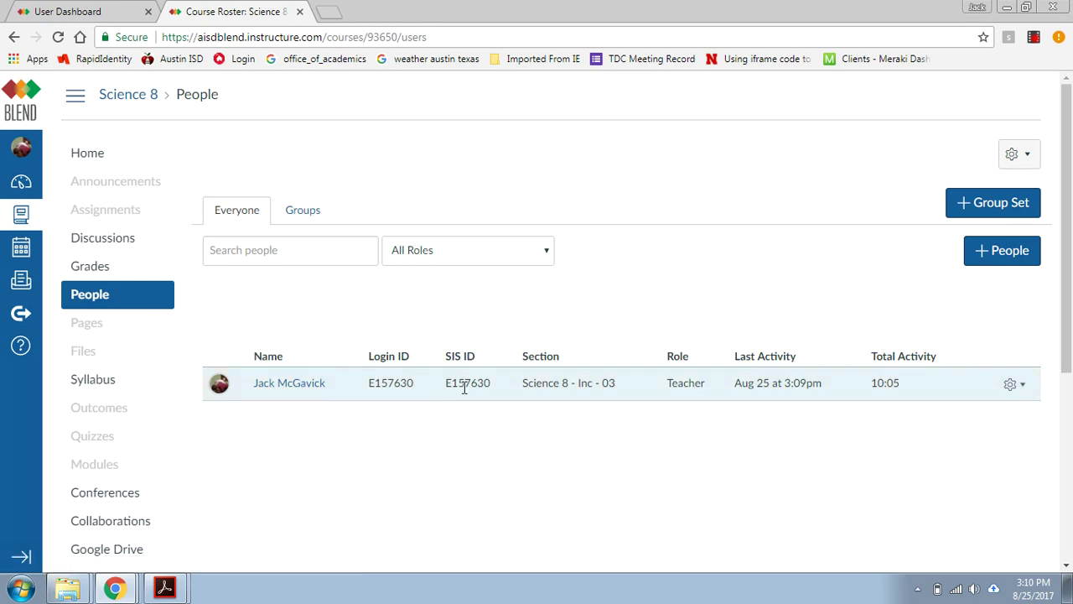
{"action": "left_click", "coordinate": [1014, 386]}
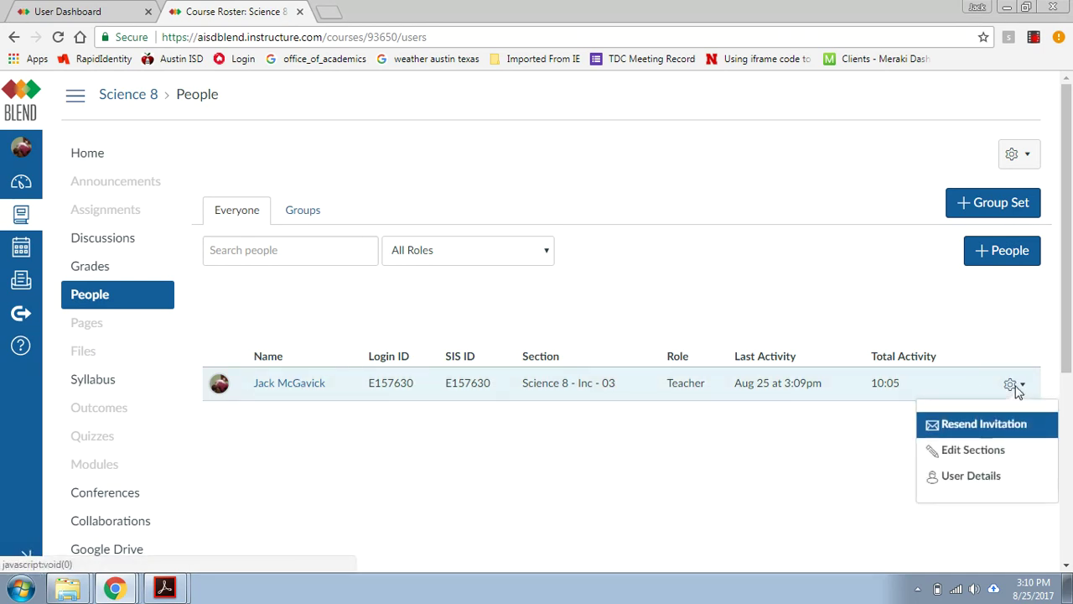
{"action": "left_click", "coordinate": [970, 452]}
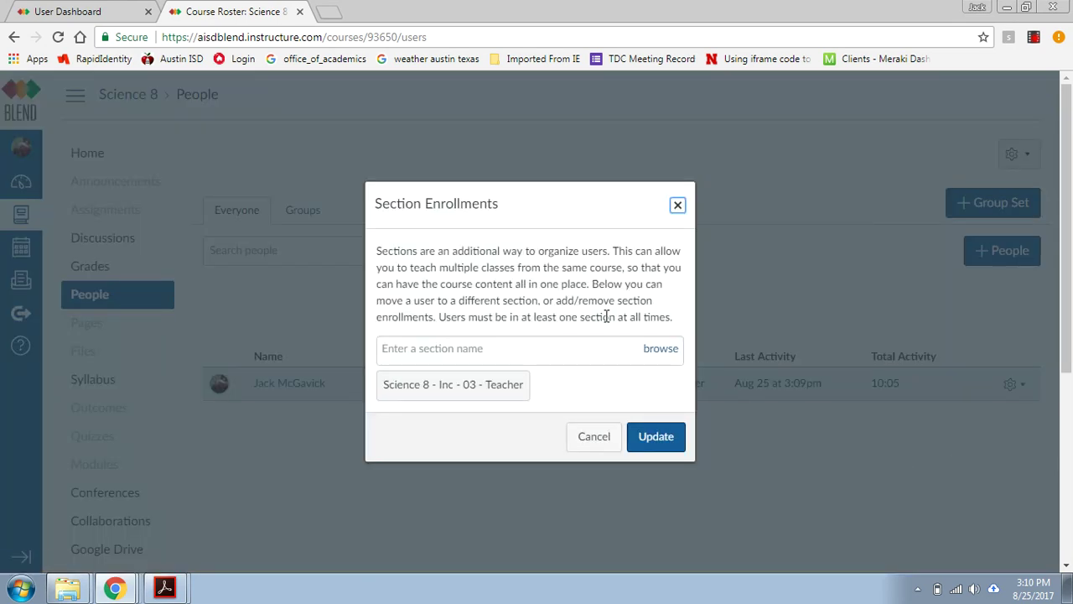
{"action": "left_click", "coordinate": [460, 347]}
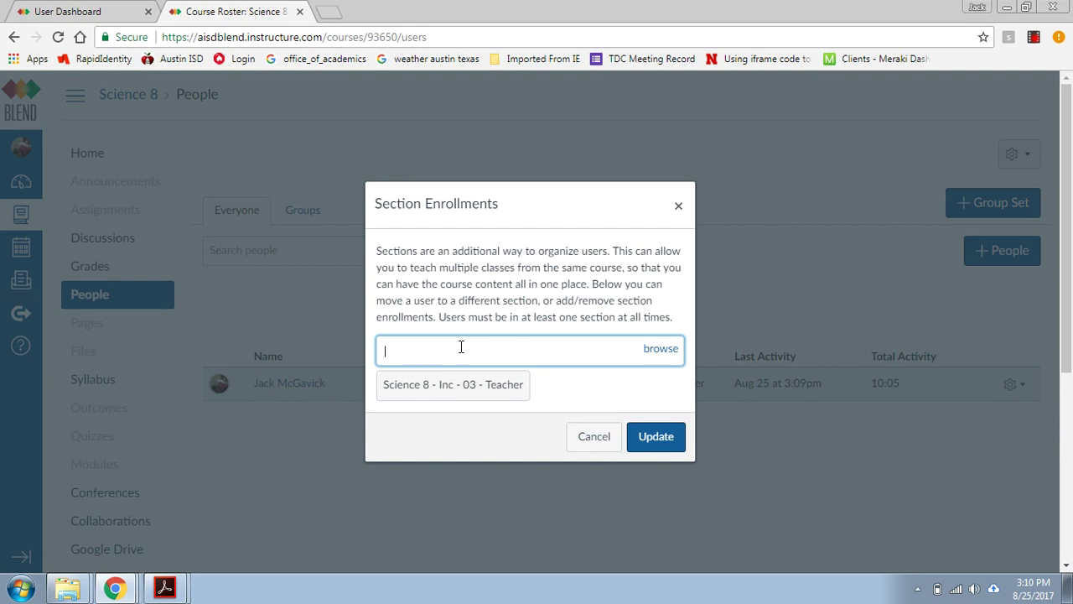
{"action": "type", "text": "Anchor"}
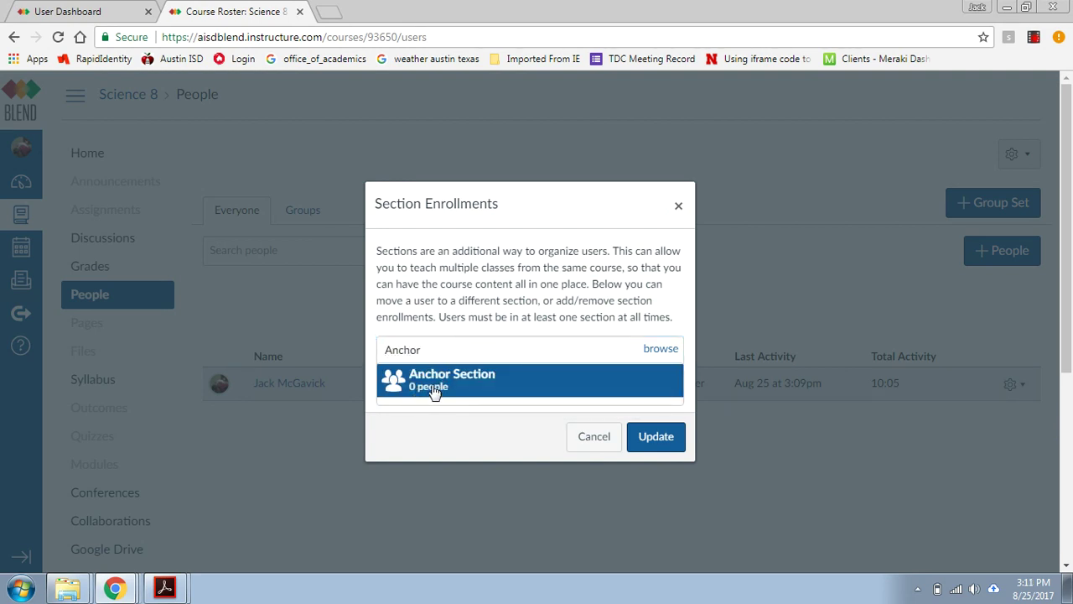
{"action": "left_click", "coordinate": [460, 387]}
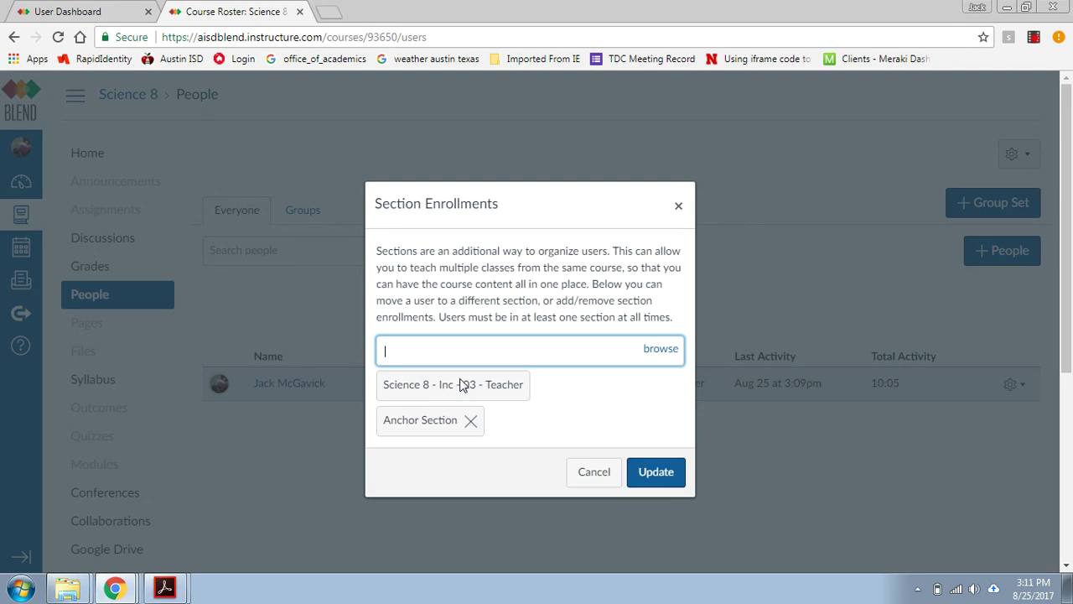
{"action": "left_click", "coordinate": [658, 474]}
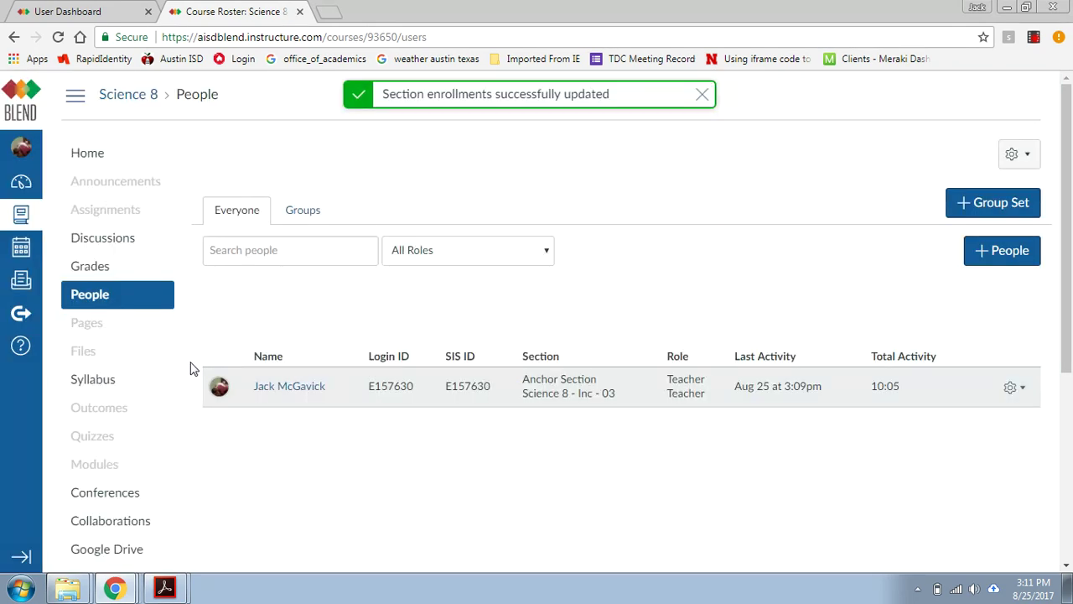
{"action": "scroll", "coordinate": [190, 369], "scroll_direction": "down", "scroll_amount": 4}
{"action": "scroll", "coordinate": [191, 369], "scroll_direction": "up", "scroll_amount": 4}
{"action": "scroll", "coordinate": [192, 368], "scroll_direction": "down", "scroll_amount": 3}
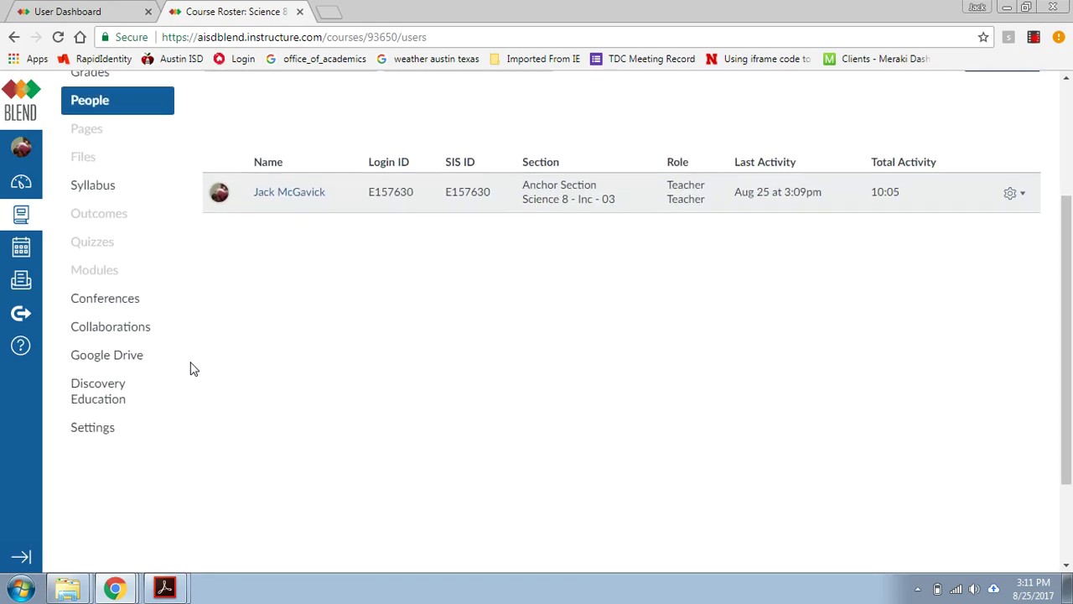
- Open the Science 8 - Inc - 03 section page and bring up its Cross-List Section dialog
{"action": "left_click", "coordinate": [99, 430]}
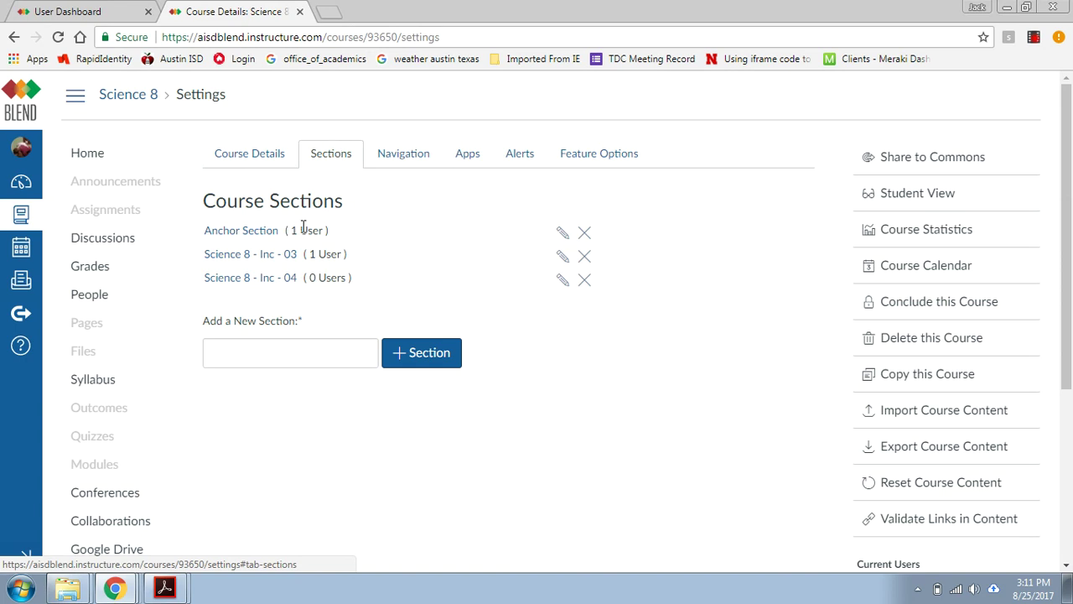
{"action": "left_click_drag", "start_coordinate": [291, 229], "coordinate": [322, 229]}
{"action": "left_click", "coordinate": [324, 230]}
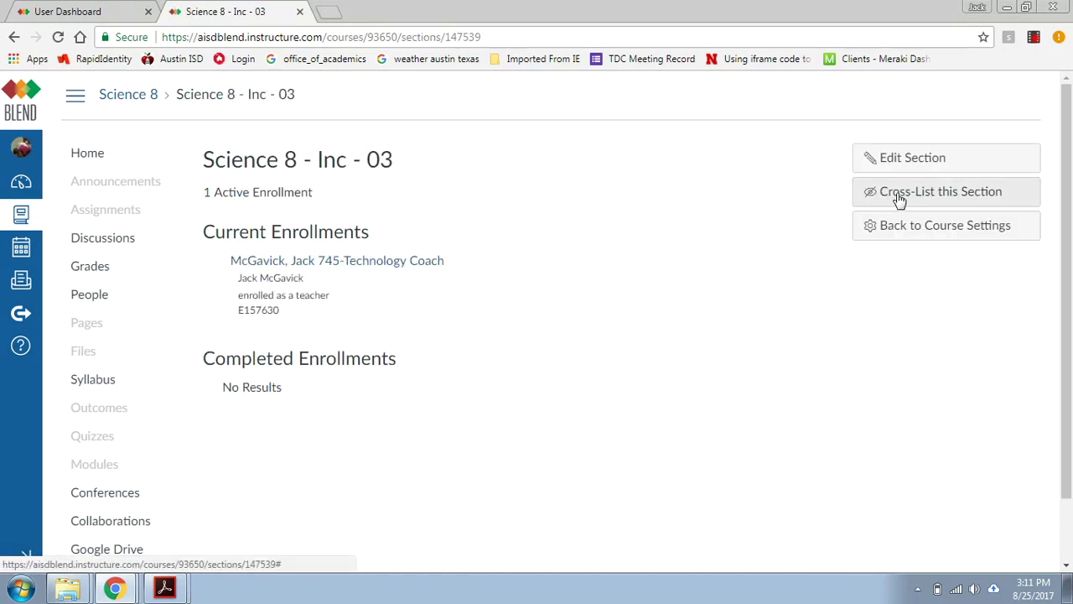
{"action": "left_click", "coordinate": [896, 194]}
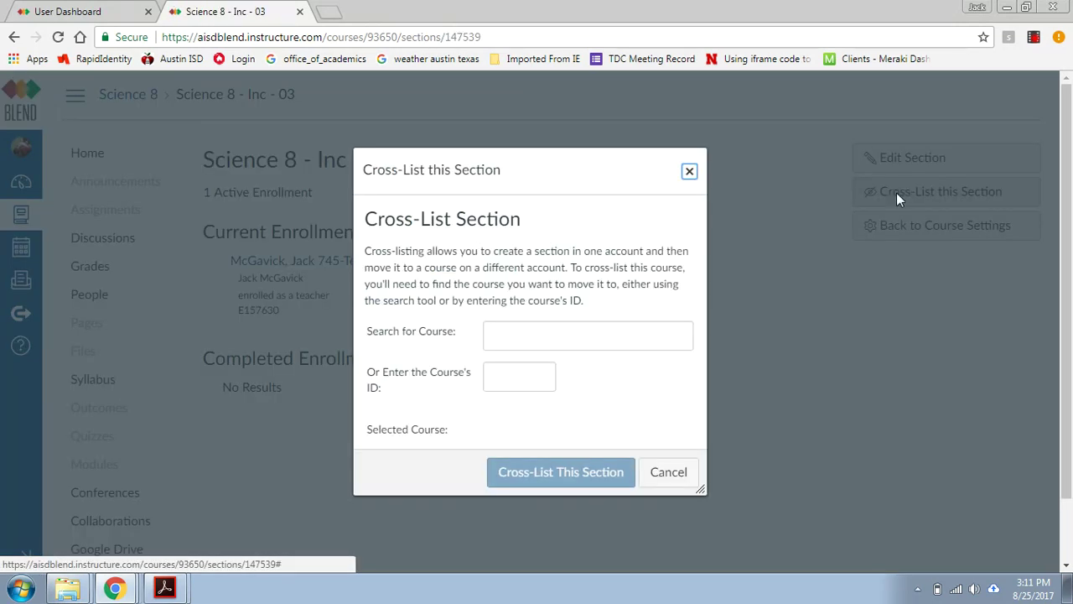
{"action": "left_click", "coordinate": [491, 375]}
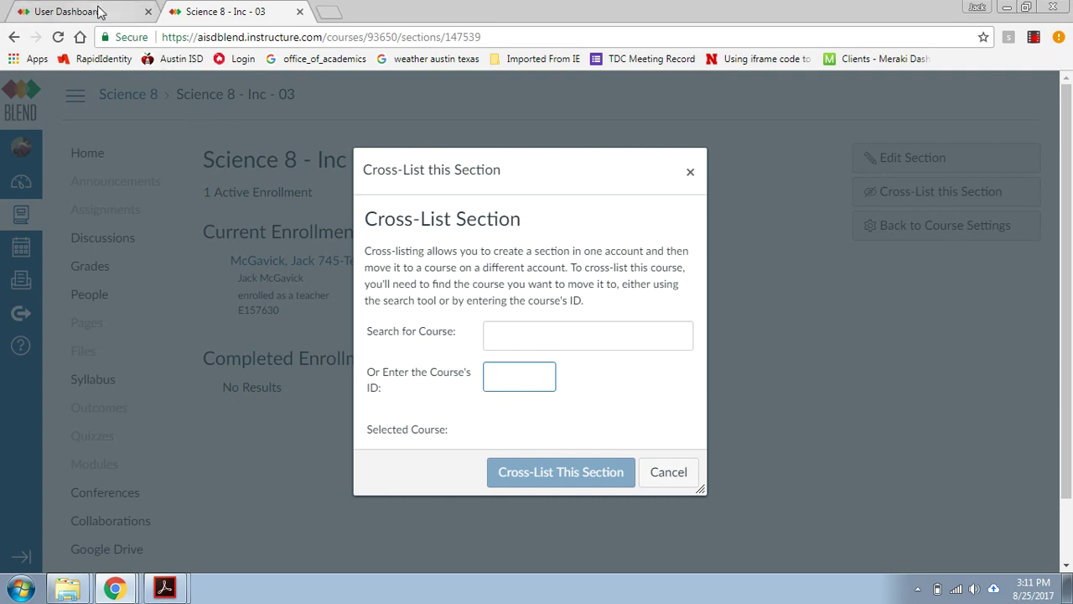
- Return to the User Dashboard and bring up the Science 8 - Reg card's link menu
{"action": "left_click", "coordinate": [62, 9]}
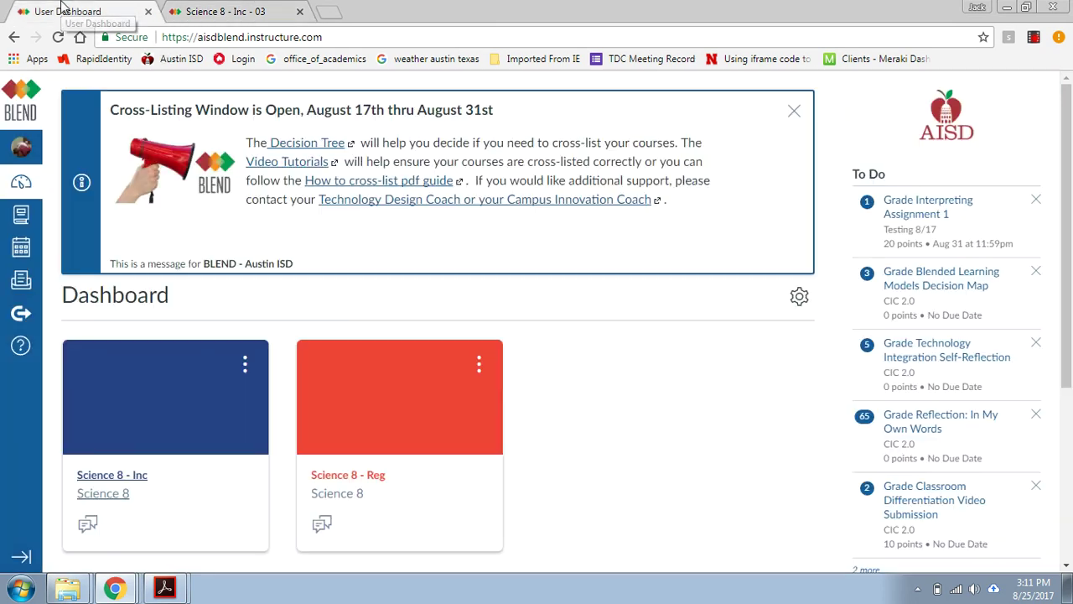
{"action": "right_click", "coordinate": [342, 473]}
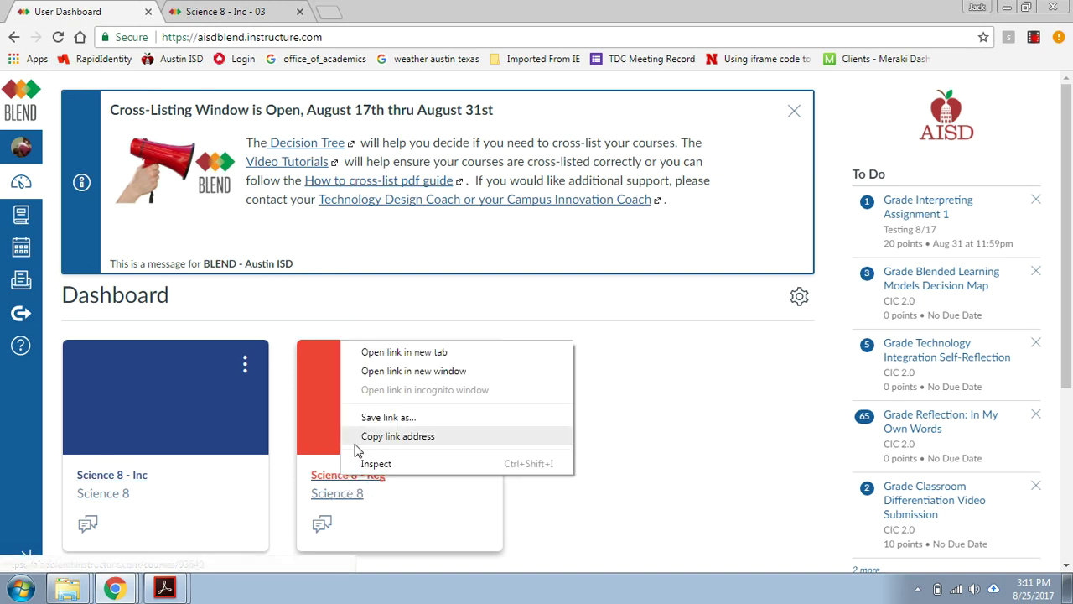
- Open Science 8 - Reg in a new tab and copy its course ID 93649 from the URL
{"action": "left_click", "coordinate": [415, 352]}
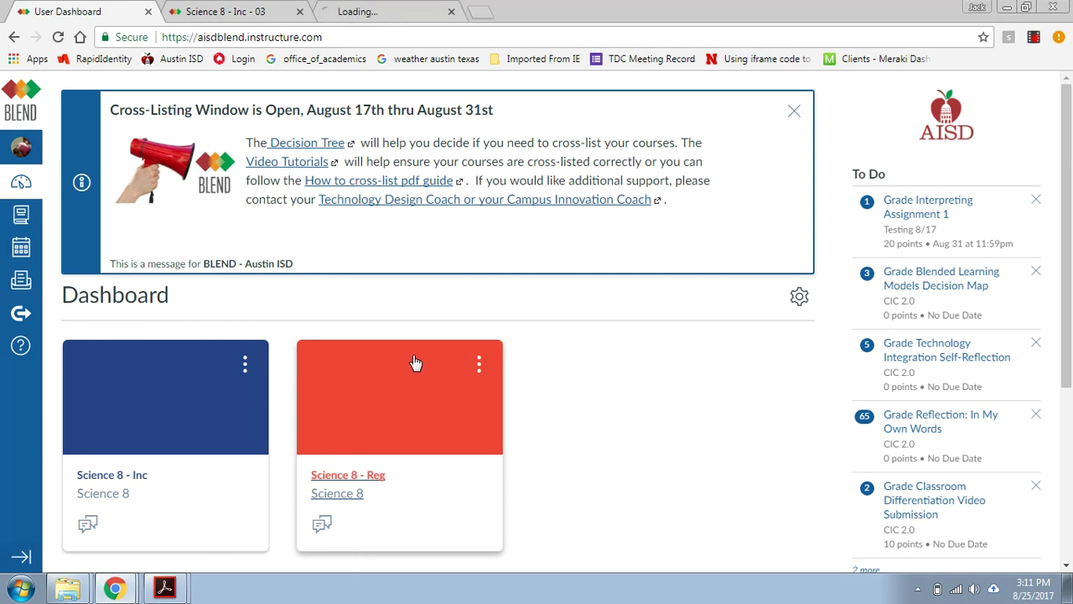
{"action": "left_click", "coordinate": [382, 8]}
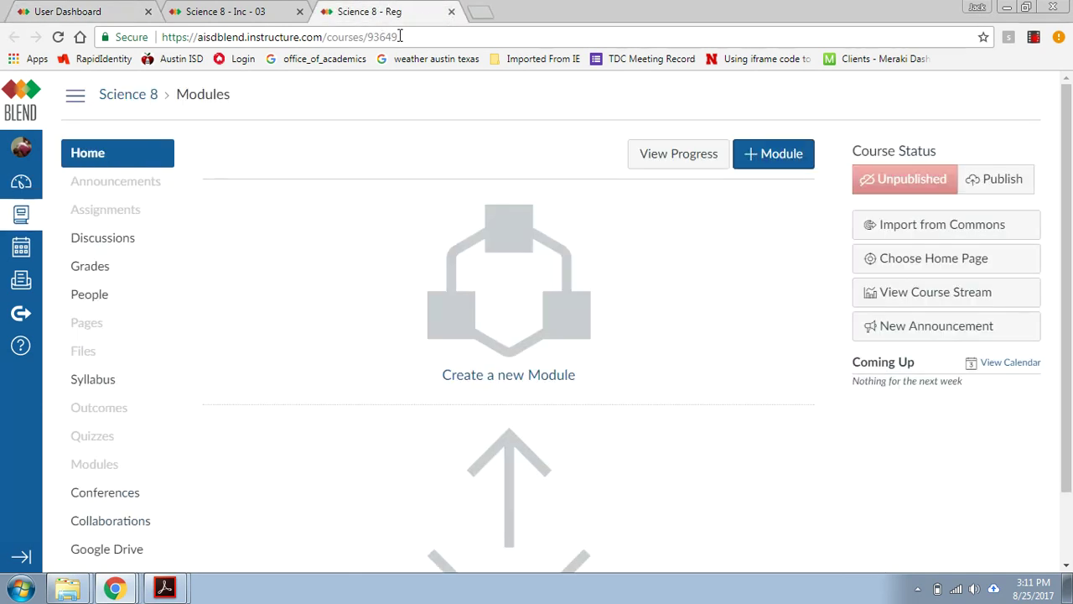
{"action": "left_click_drag", "start_coordinate": [397, 37], "coordinate": [374, 39]}
{"action": "right_click", "coordinate": [388, 41]}
{"action": "left_click", "coordinate": [423, 100]}
- Paste course ID 93649 into the Inc - 03 form and cross-list it into Science 8 - Reg
{"action": "left_click", "coordinate": [220, 13]}
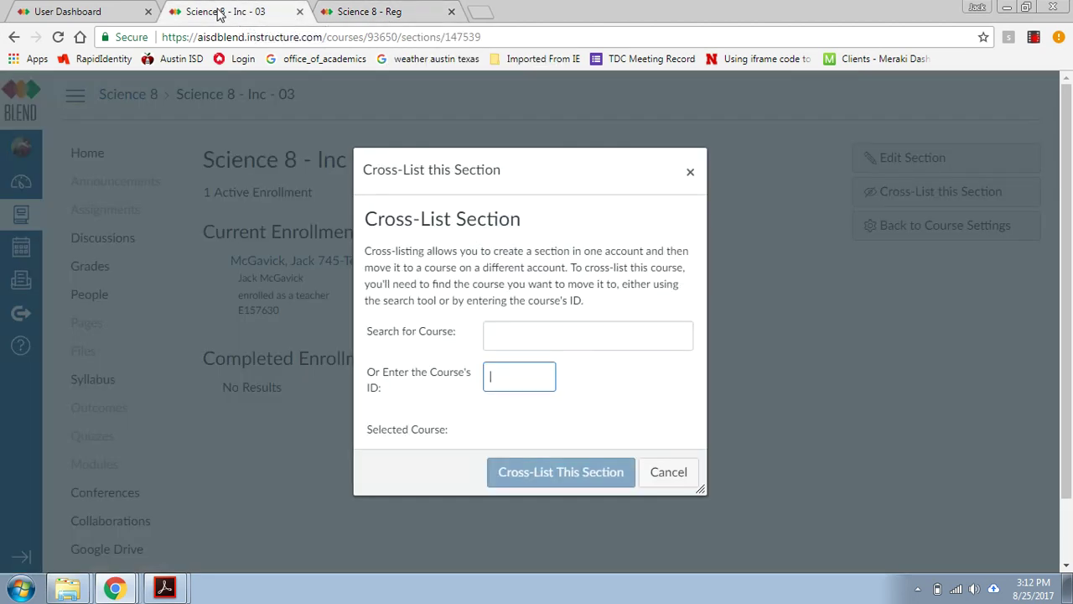
{"action": "right_click", "coordinate": [508, 375]}
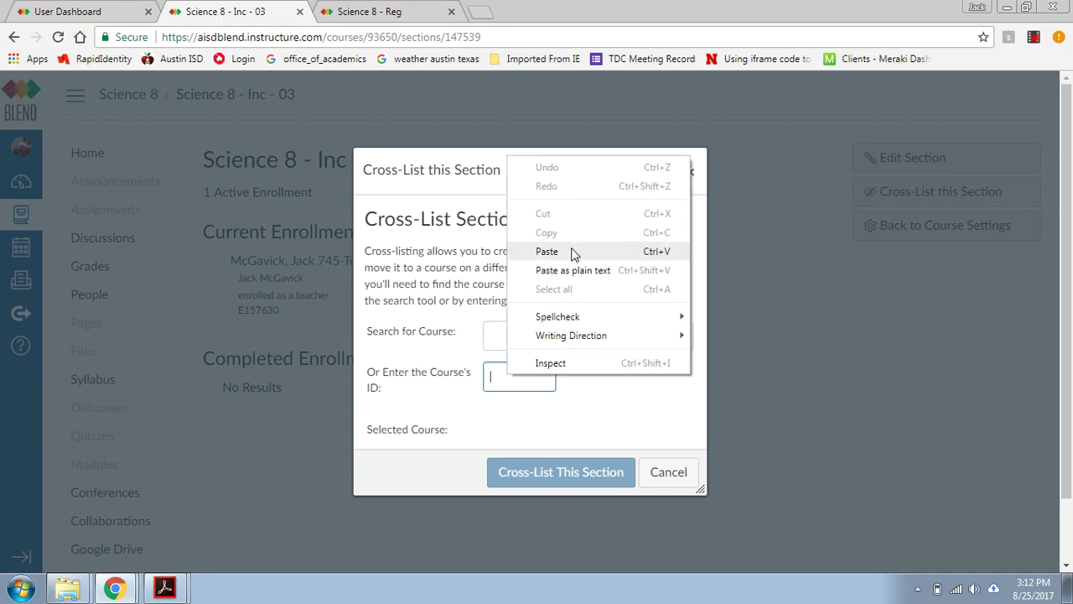
{"action": "left_click", "coordinate": [574, 251]}
{"action": "left_click", "coordinate": [535, 405]}
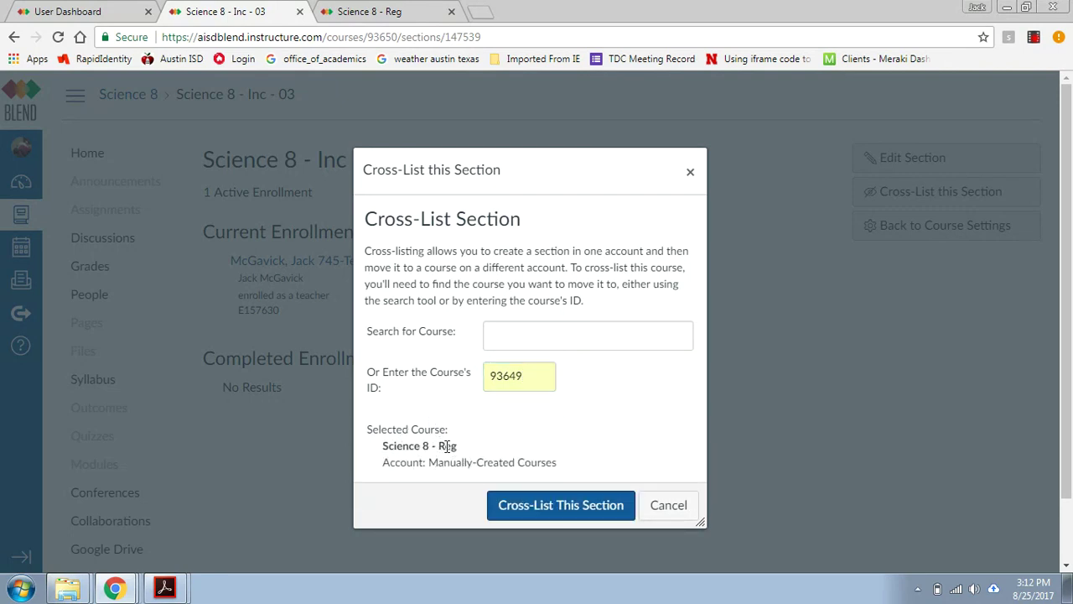
{"action": "left_click", "coordinate": [537, 507]}
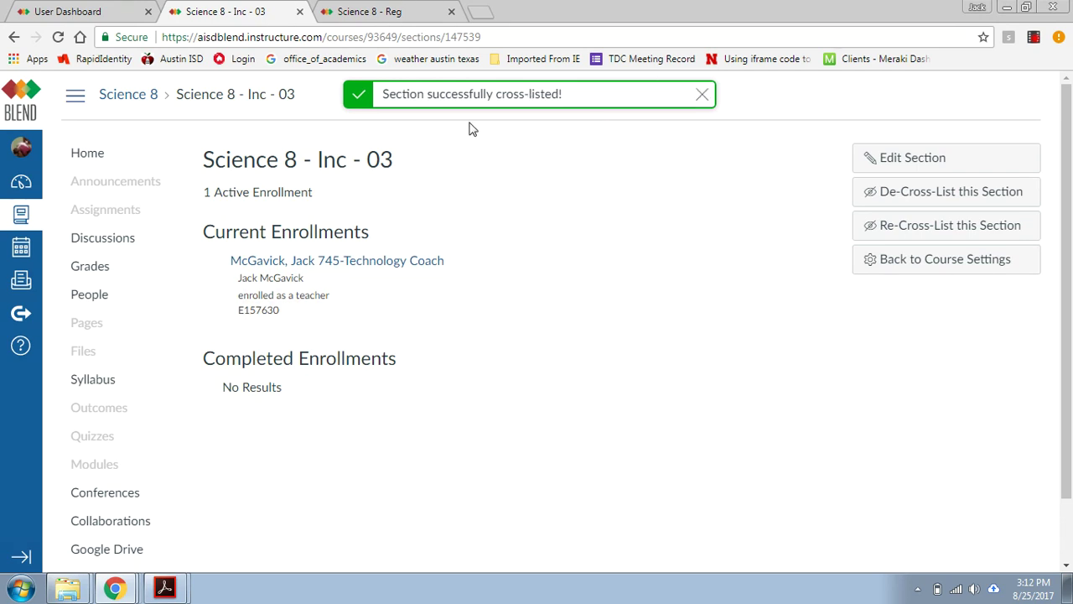
- Show the Science 8 - Reg Sections settings, now including Inc - 03 with 1 user
{"action": "scroll", "coordinate": [182, 266], "scroll_direction": "down", "scroll_amount": 2}
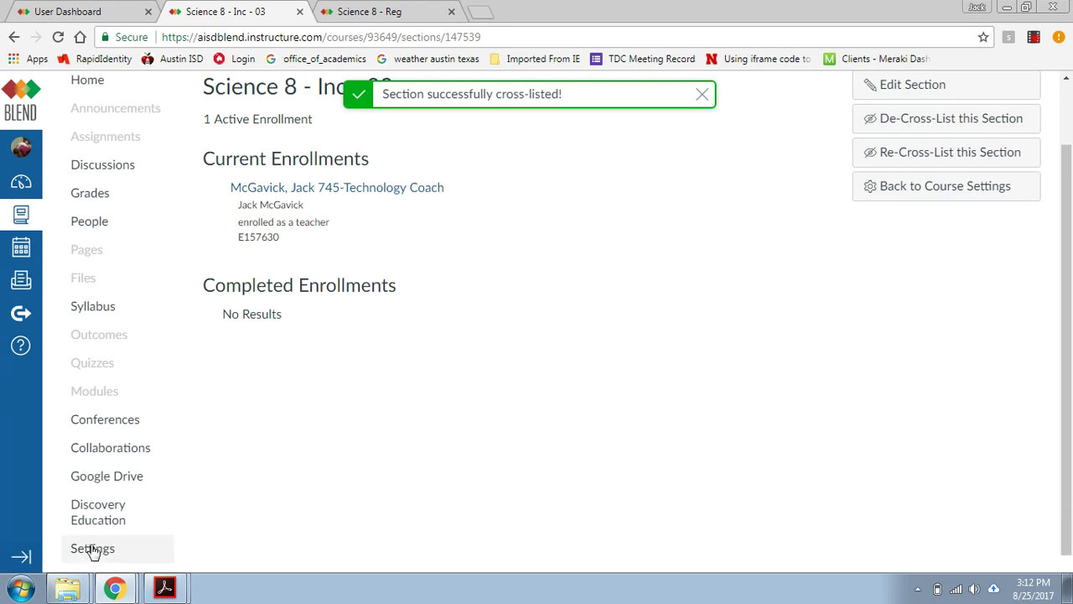
{"action": "left_click", "coordinate": [92, 550]}
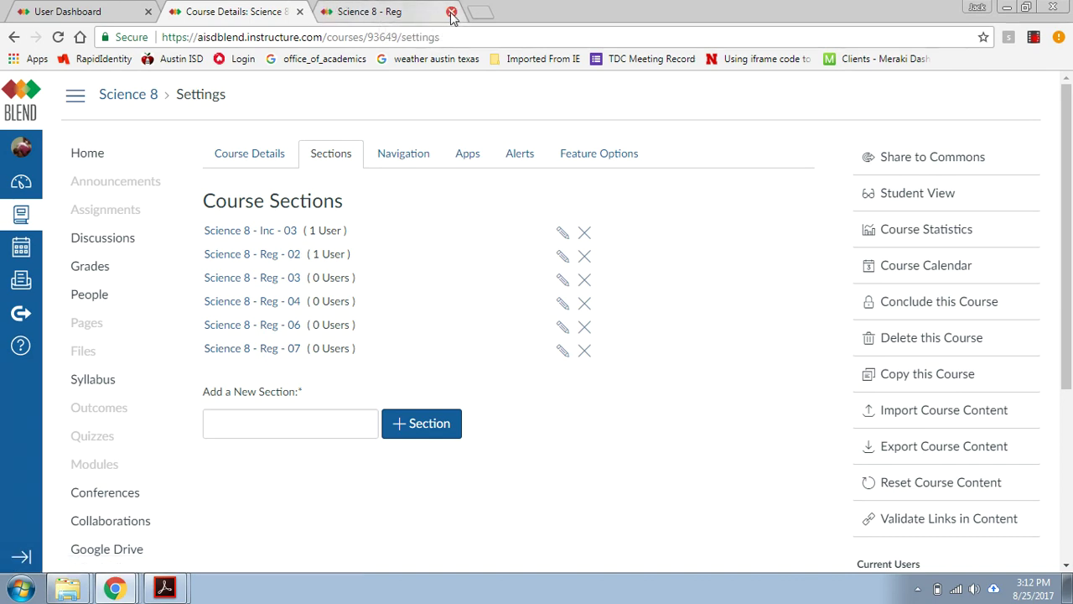
- Close the extra tabs and reopen Science 8 - Inc's settings in a new tab
{"action": "left_click", "coordinate": [451, 13]}
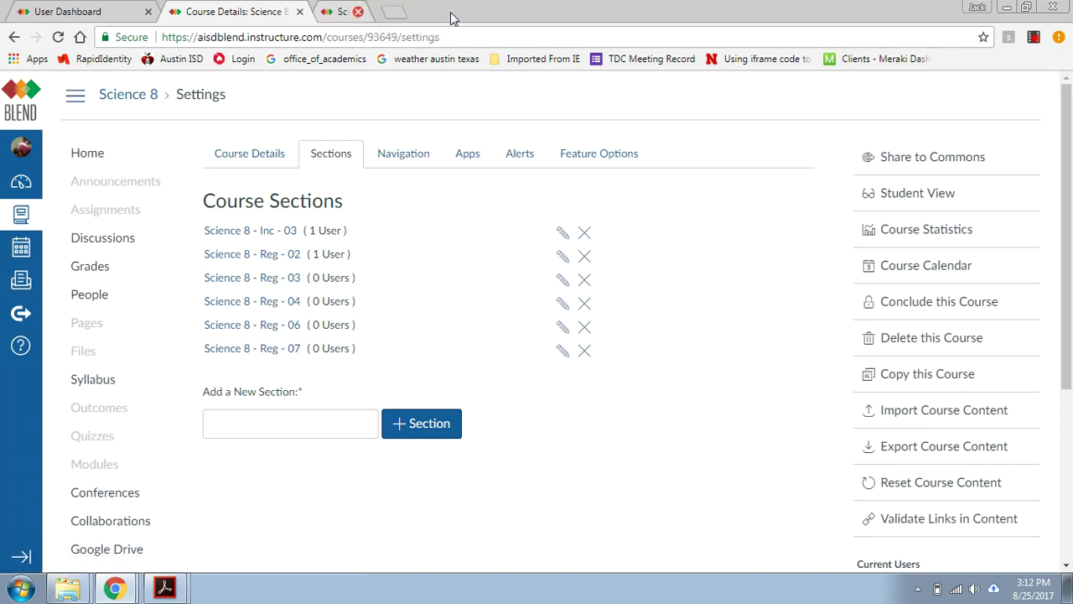
{"action": "left_click", "coordinate": [300, 12]}
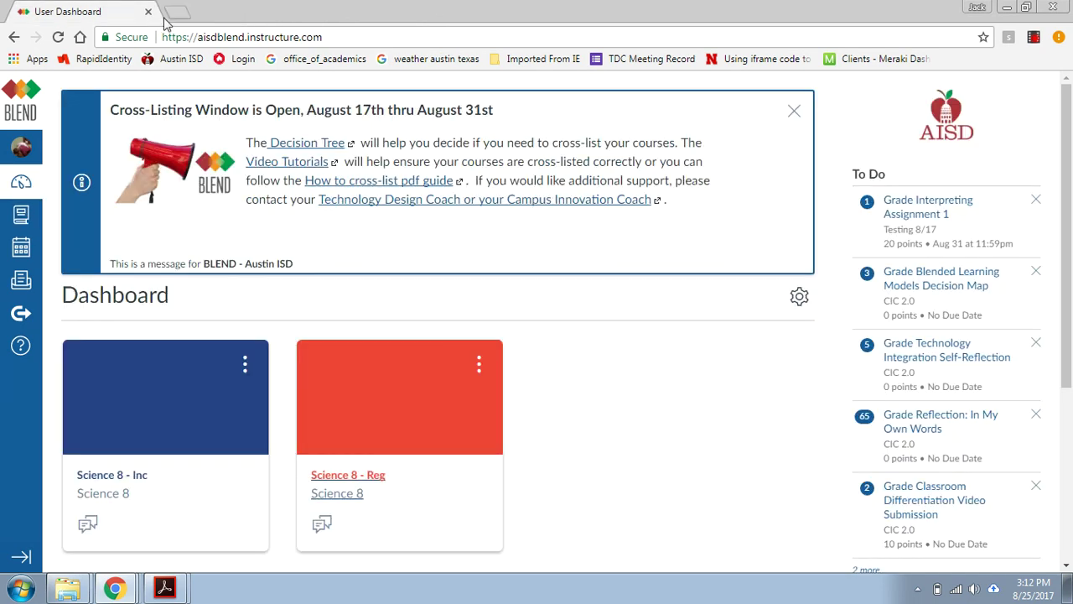
{"action": "right_click", "coordinate": [101, 477]}
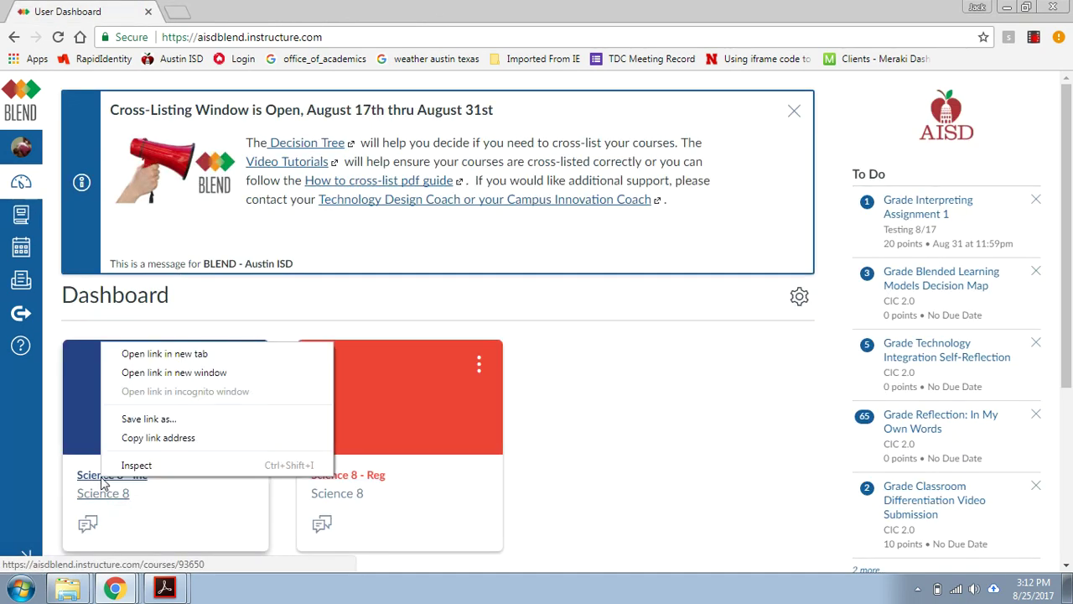
{"action": "left_click", "coordinate": [176, 356]}
{"action": "left_click", "coordinate": [221, 18]}
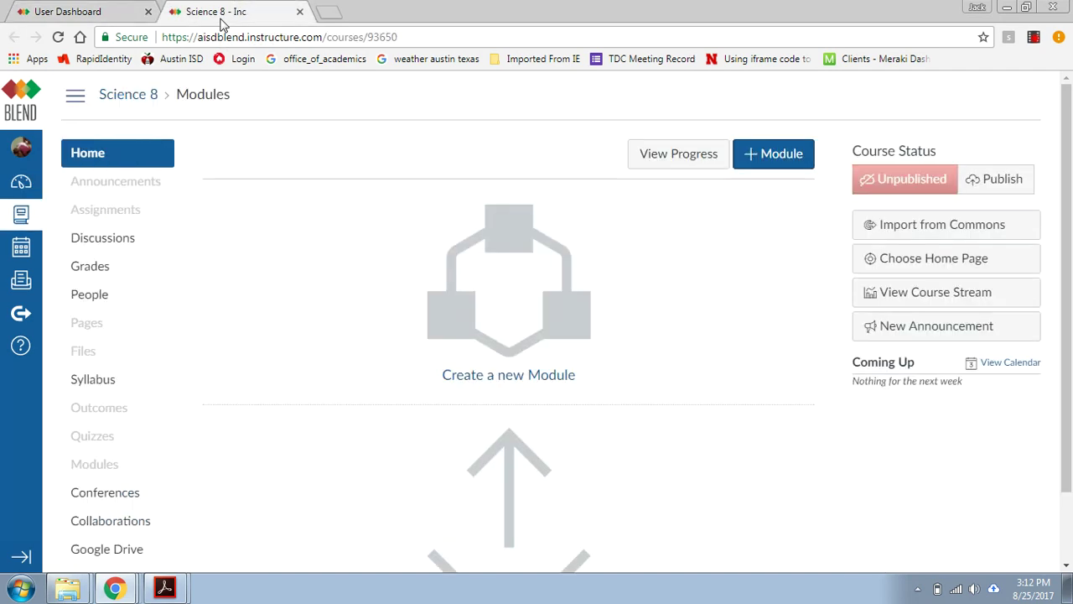
{"action": "scroll", "coordinate": [182, 251], "scroll_direction": "down", "scroll_amount": 1}
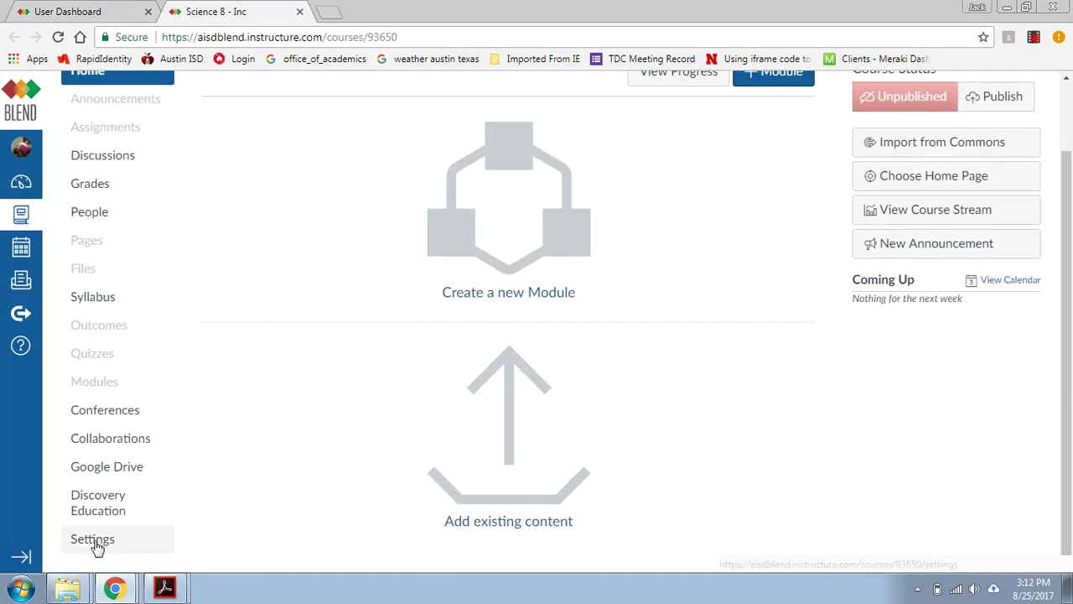
{"action": "left_click", "coordinate": [92, 542]}
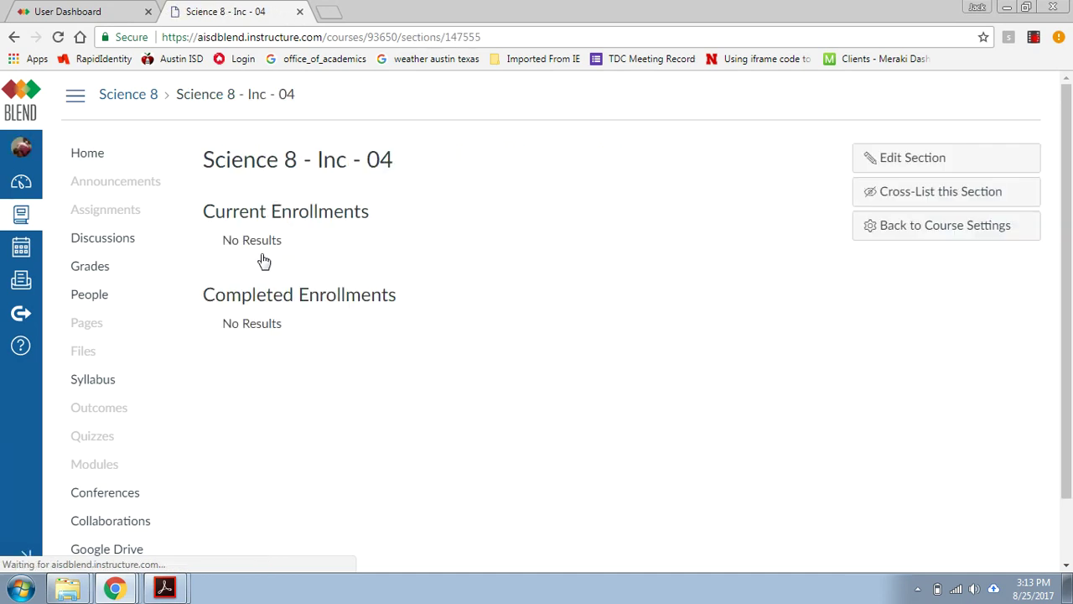
- Cross-list Science 8 - Inc - 04 into Science 8 - Reg using course ID 93649
{"action": "left_click", "coordinate": [906, 193]}
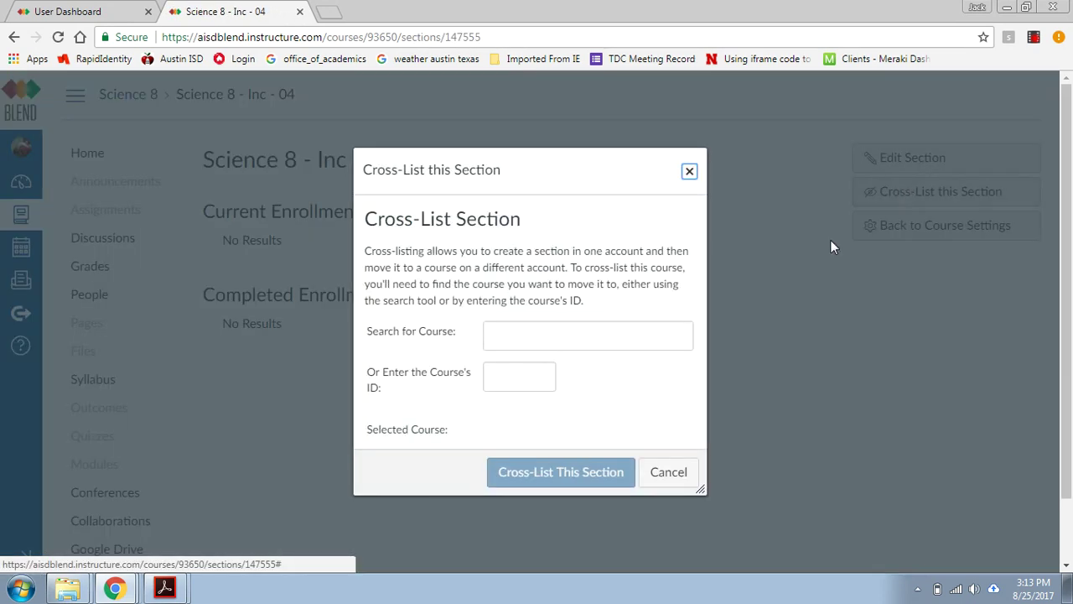
{"action": "left_click", "coordinate": [500, 376]}
{"action": "right_click", "coordinate": [501, 380]}
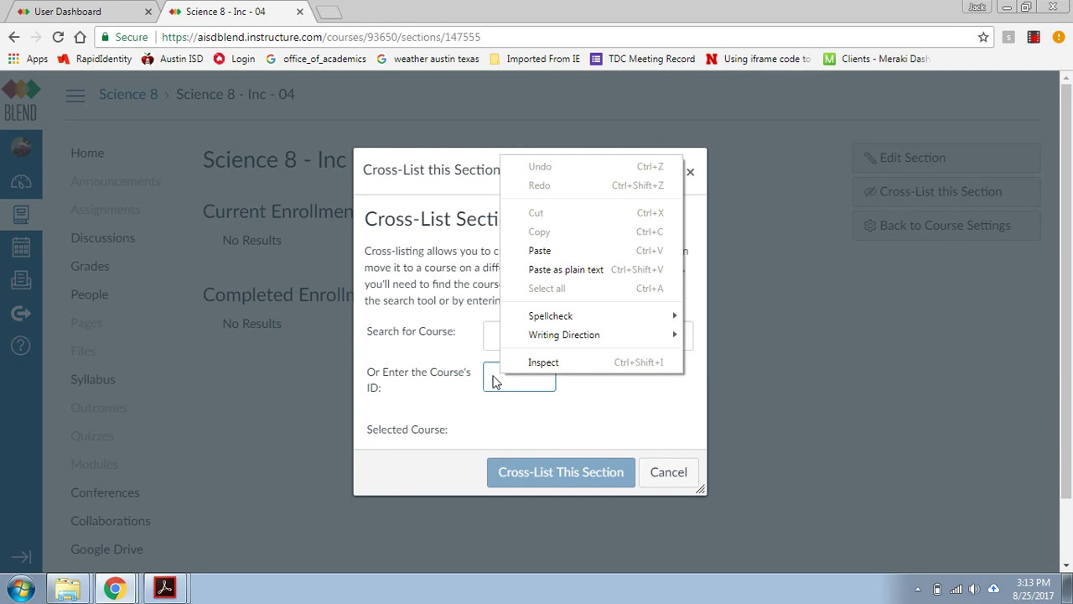
{"action": "left_click", "coordinate": [555, 253]}
{"action": "left_click", "coordinate": [499, 406]}
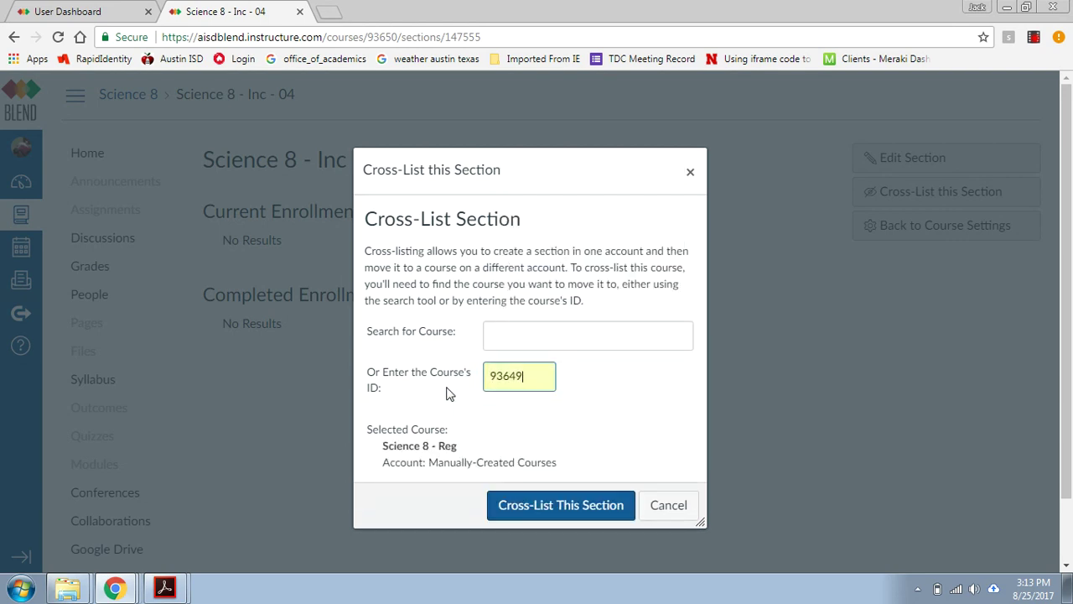
{"action": "left_click", "coordinate": [541, 507]}
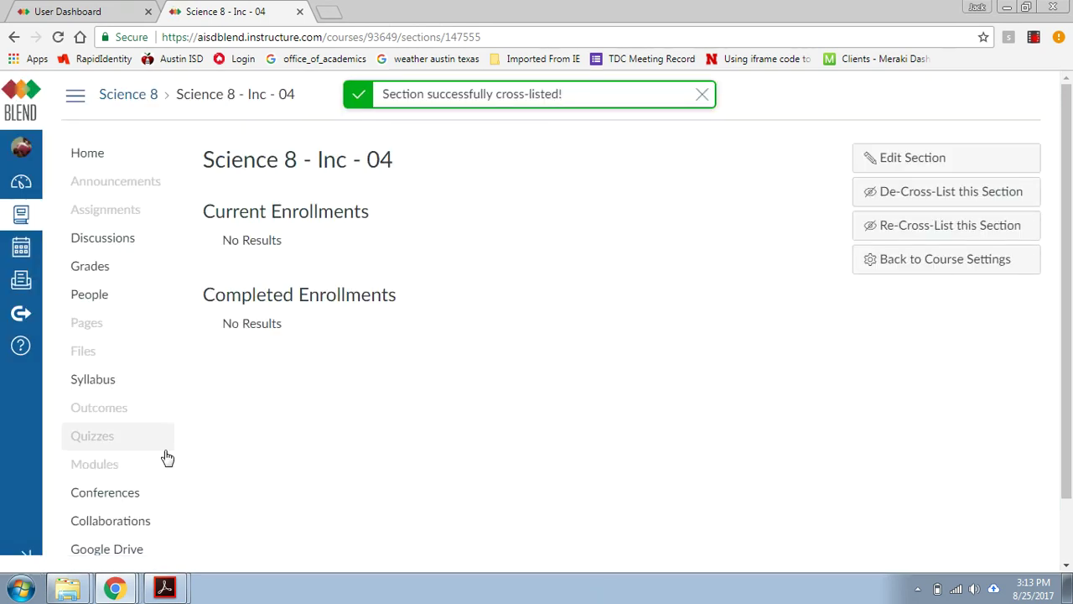
- Check the Reg sections list for Inc - 03 and Inc - 04, then open Inc - 04's section page
{"action": "scroll", "coordinate": [168, 512], "scroll_direction": "down", "scroll_amount": 2}
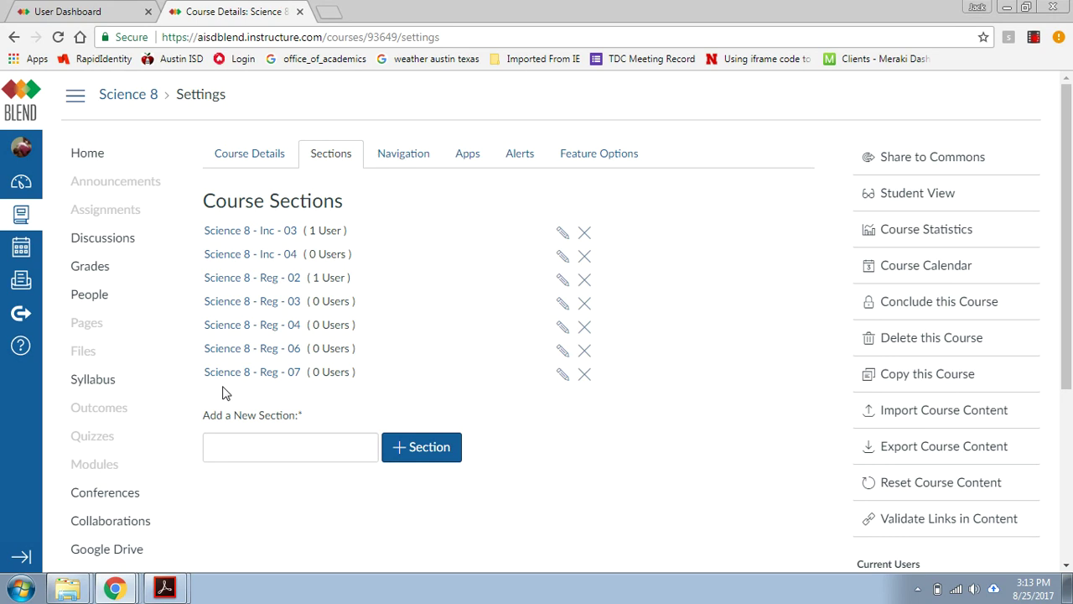
{"action": "left_click", "coordinate": [284, 258]}
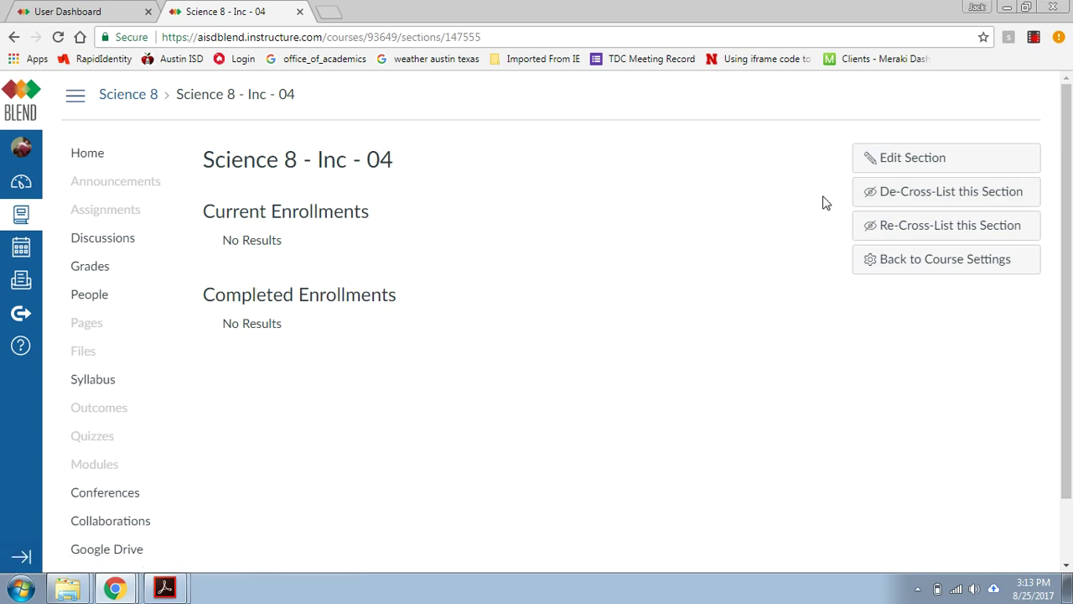
- De-cross-list section Science 8 - Inc - 04 back into the Science 8 - Inc course and dismiss the success message
{"action": "left_click", "coordinate": [915, 190]}
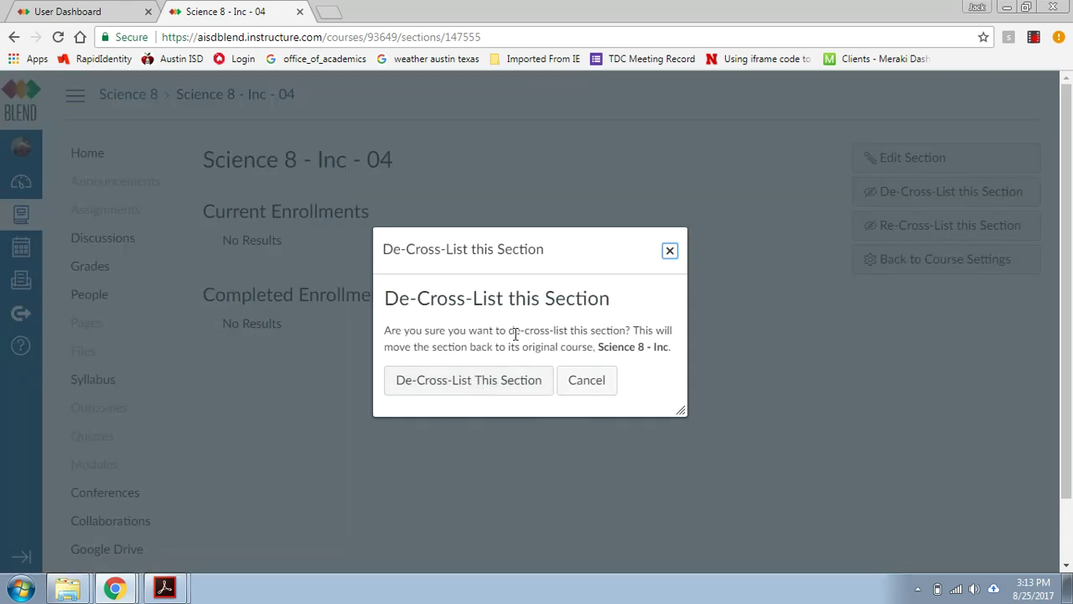
{"action": "left_click_drag", "start_coordinate": [414, 351], "coordinate": [667, 351]}
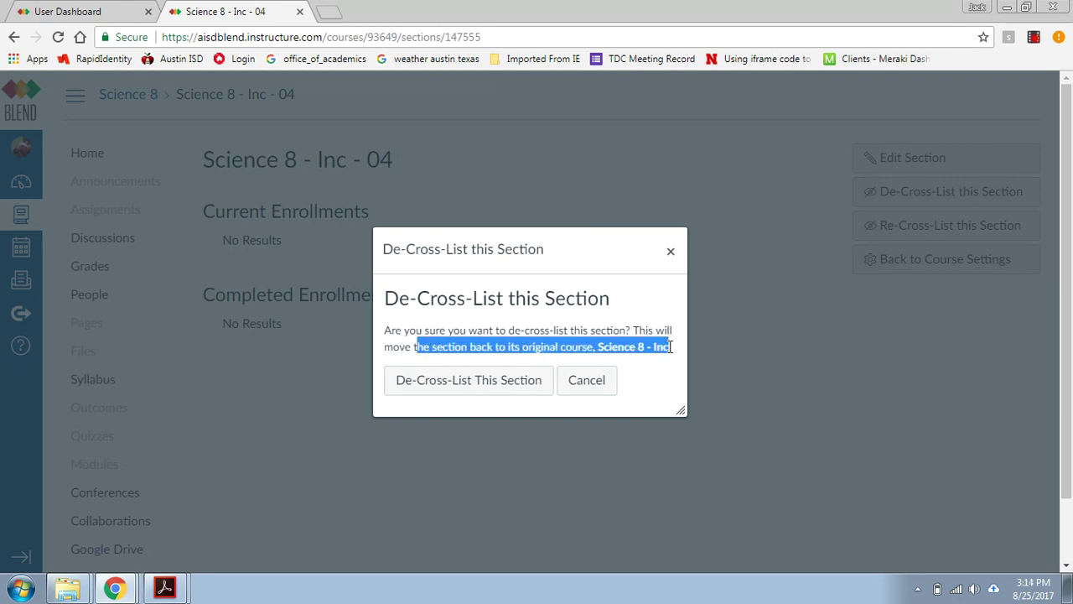
{"action": "left_click", "coordinate": [495, 380]}
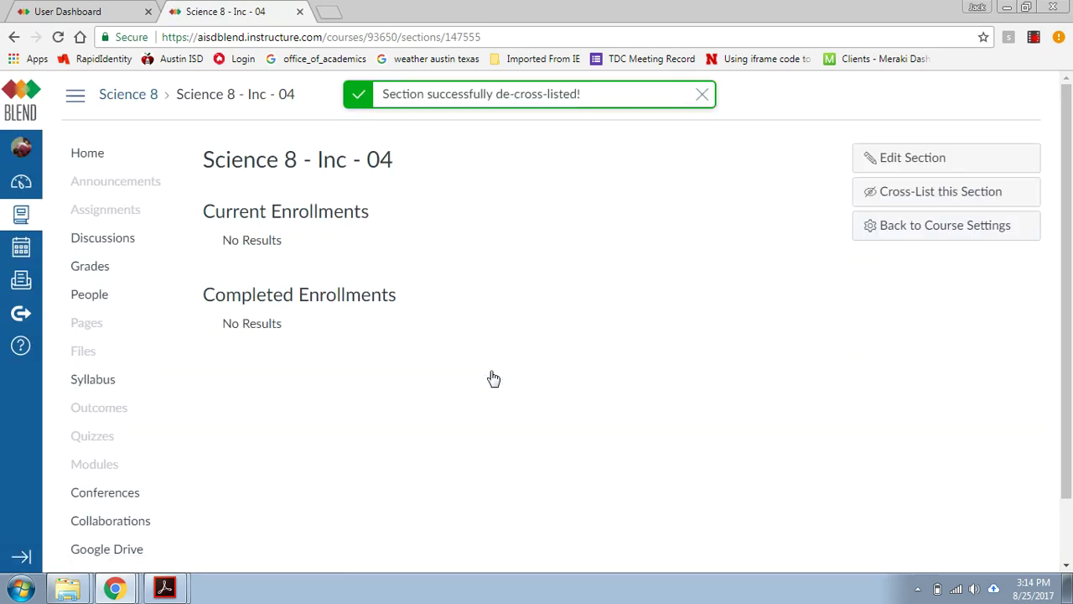
{"action": "left_click", "coordinate": [702, 95]}
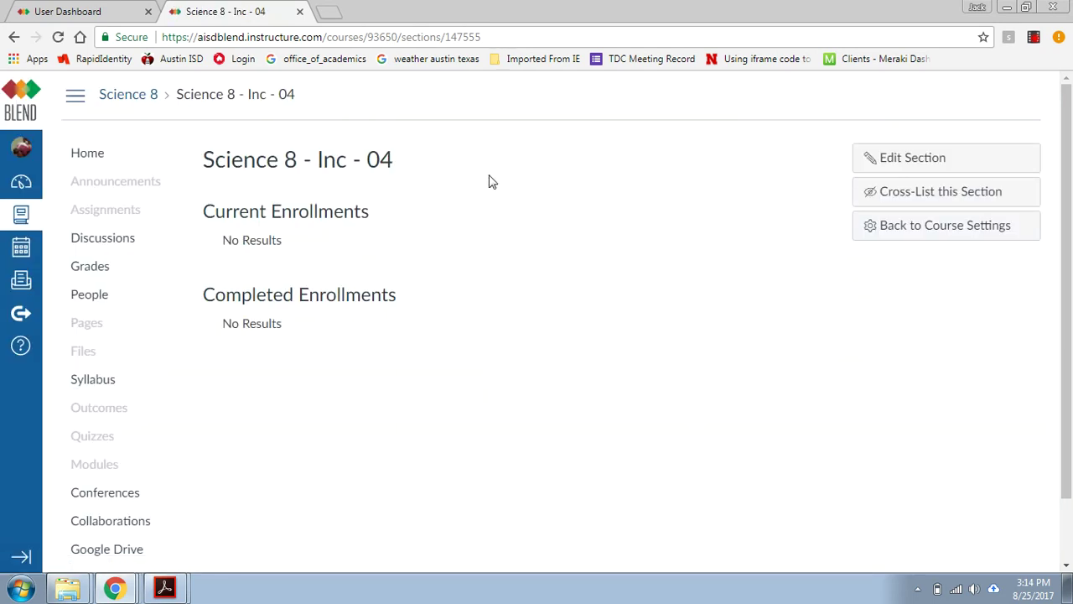